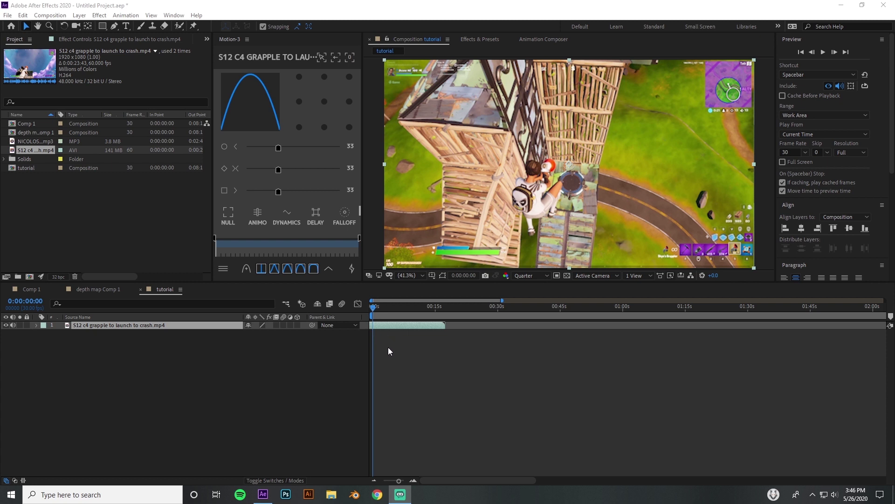
Step: Create a black full-frame solid and apply a Gradient Ramp effect to it
{"action": "key", "text": "ctrl+y"}
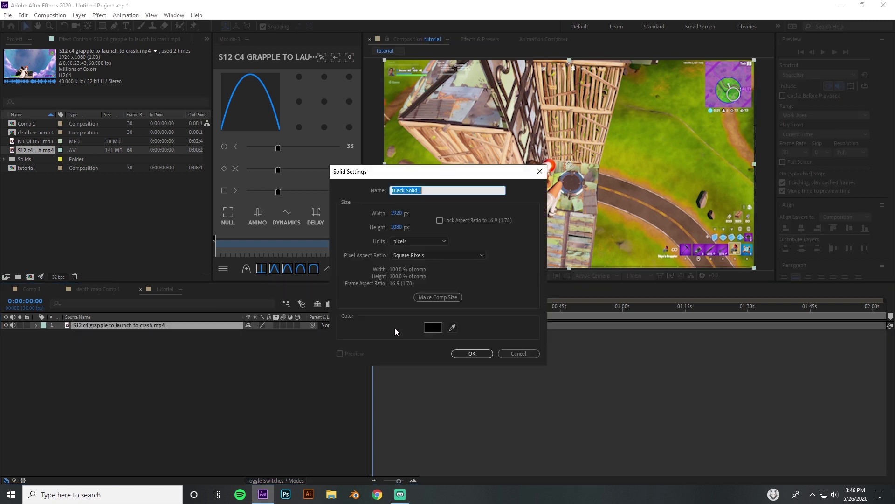
{"action": "left_click", "coordinate": [477, 353]}
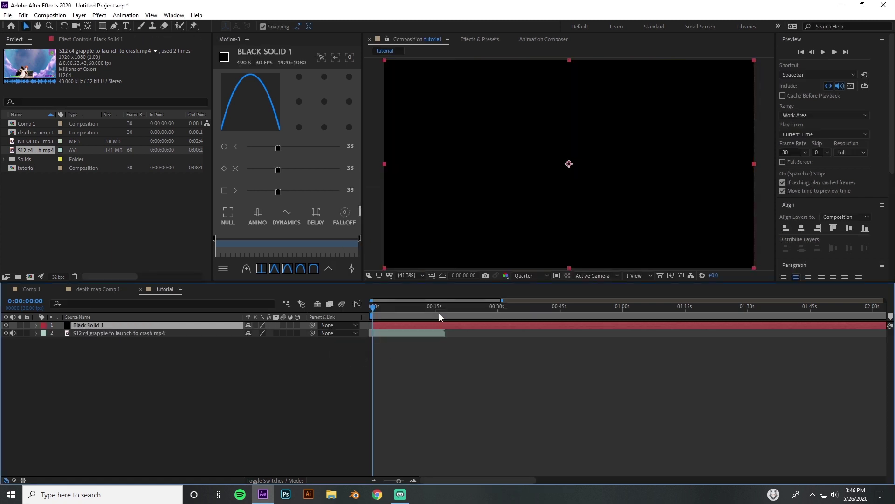
{"action": "key", "text": "ctrl+space"}
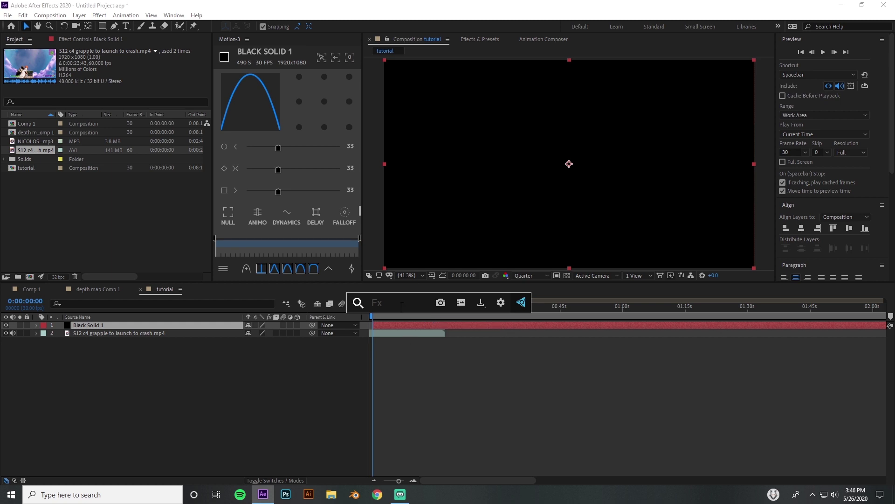
{"action": "type", "text": "gradi"}
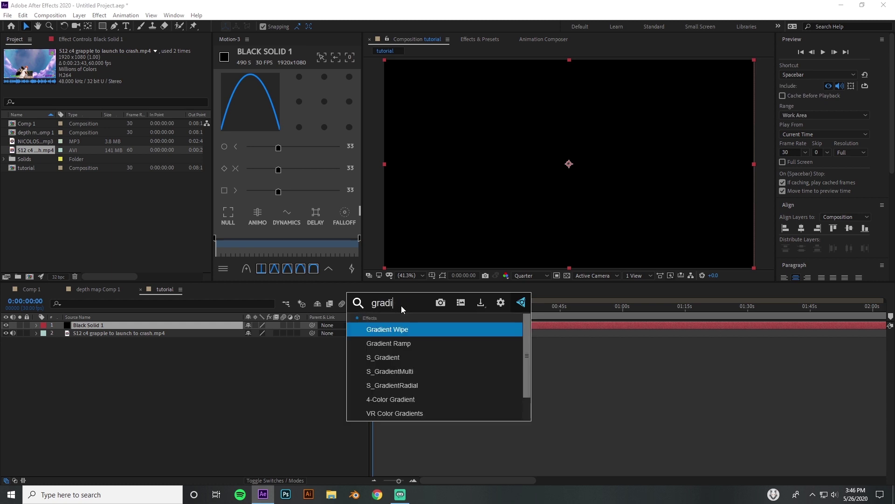
{"action": "left_click", "coordinate": [427, 341]}
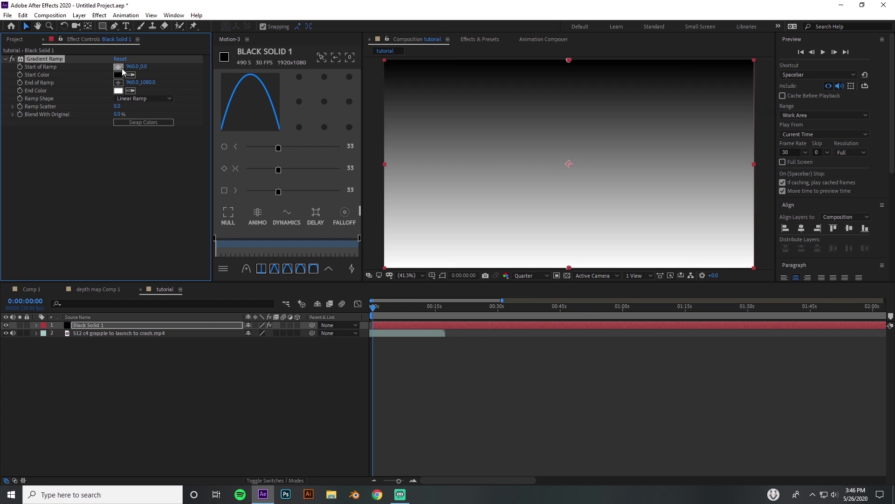
Step: Make the ramp a Radial Ramp with its dark centre near the frame middle (759,510)
{"action": "left_click", "coordinate": [139, 99]}
{"action": "left_click", "coordinate": [150, 119]}
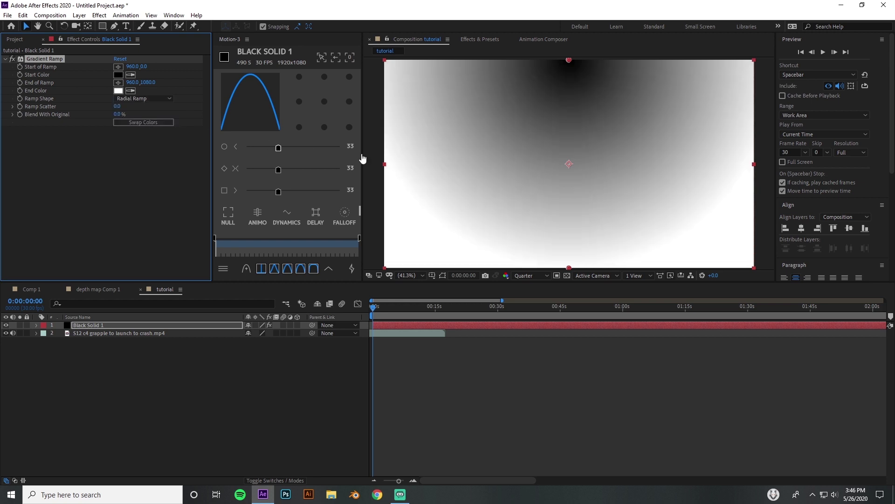
{"action": "left_click_drag", "start_coordinate": [568, 61], "coordinate": [533, 157]}
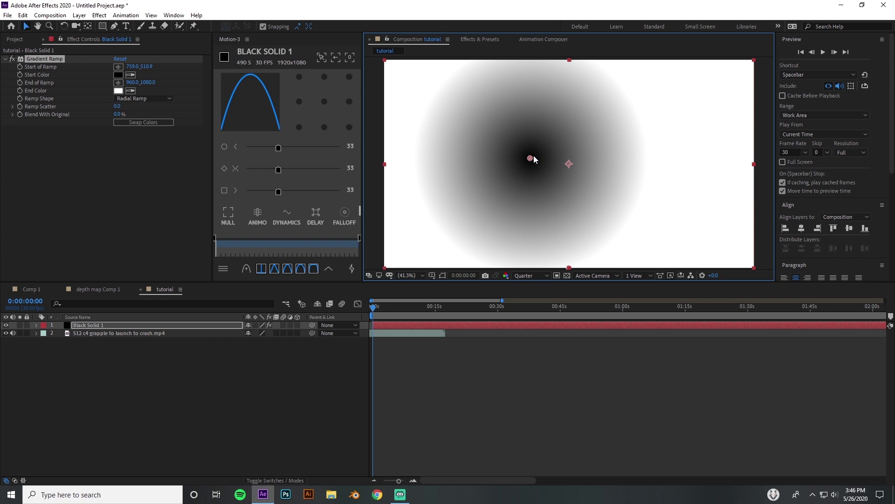
Step: Put the ramp's start on the player (788,639) and its end top-right (1700,160)
{"action": "left_click", "coordinate": [7, 325]}
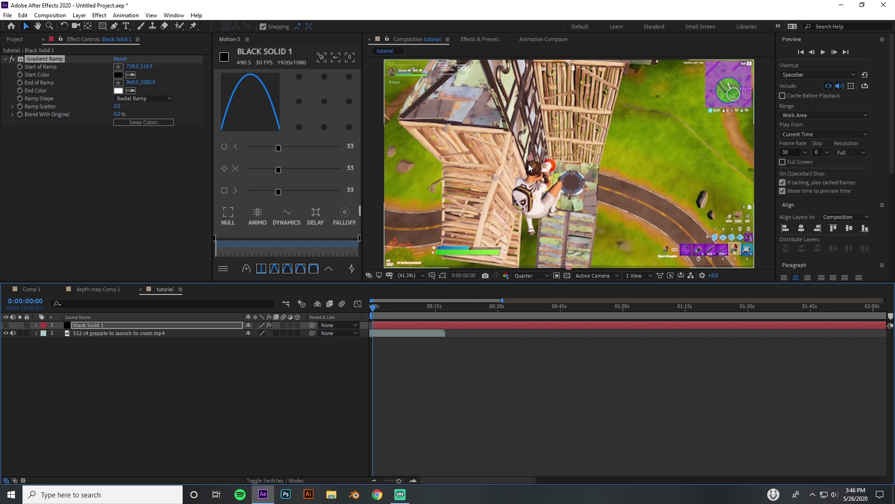
{"action": "left_click_drag", "start_coordinate": [529, 164], "coordinate": [549, 177]}
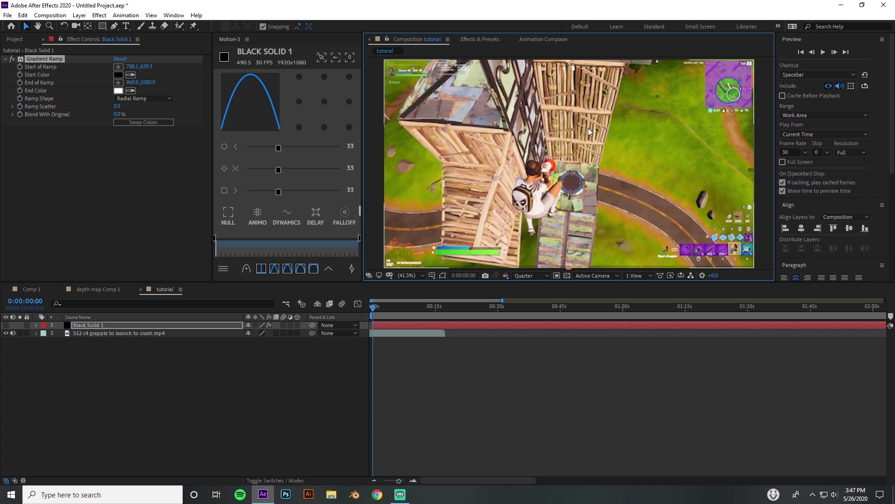
{"action": "left_click", "coordinate": [5, 325]}
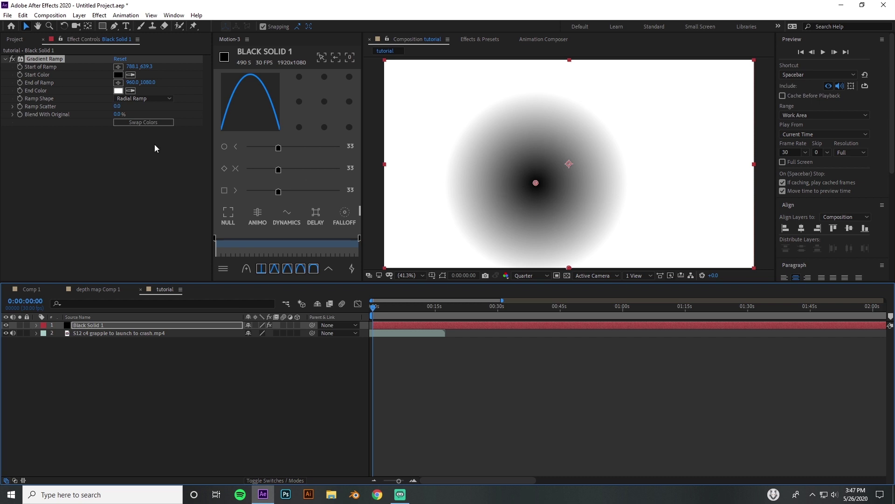
{"action": "left_click_drag", "start_coordinate": [569, 268], "coordinate": [712, 91]}
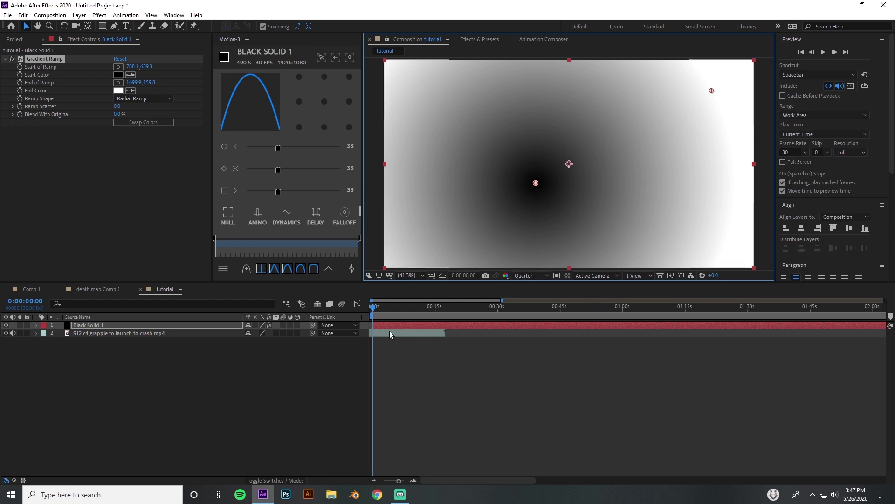
Step: Hide the gradient solid and pre-compose it into a new composition named 'depth map'
{"action": "left_click", "coordinate": [6, 325]}
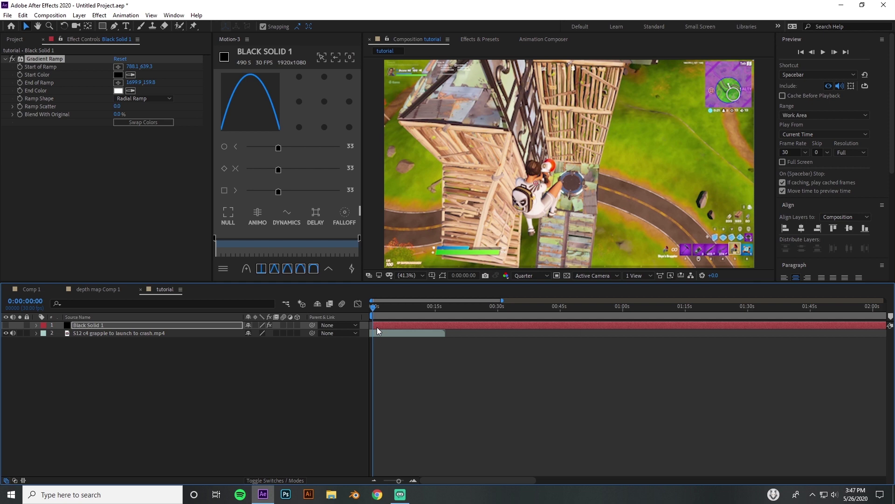
{"action": "right_click", "coordinate": [377, 326]}
{"action": "left_click", "coordinate": [412, 276]}
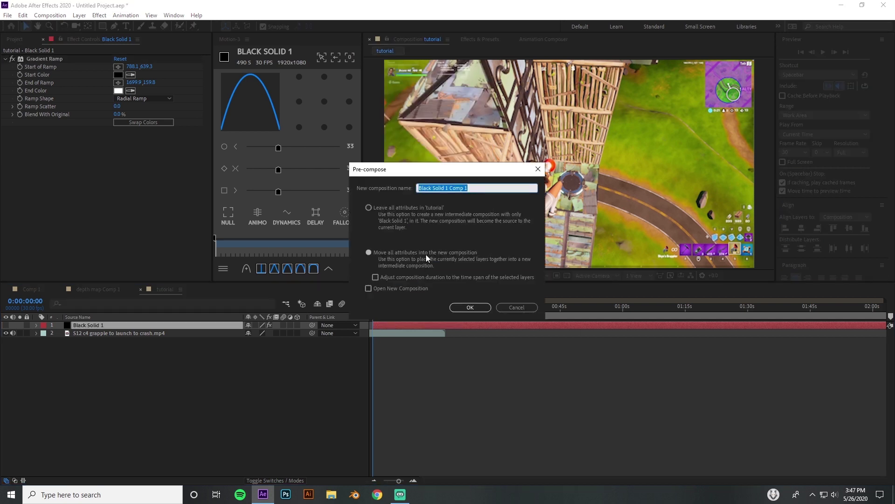
{"action": "type", "text": "depth map"}
{"action": "left_click", "coordinate": [474, 306]}
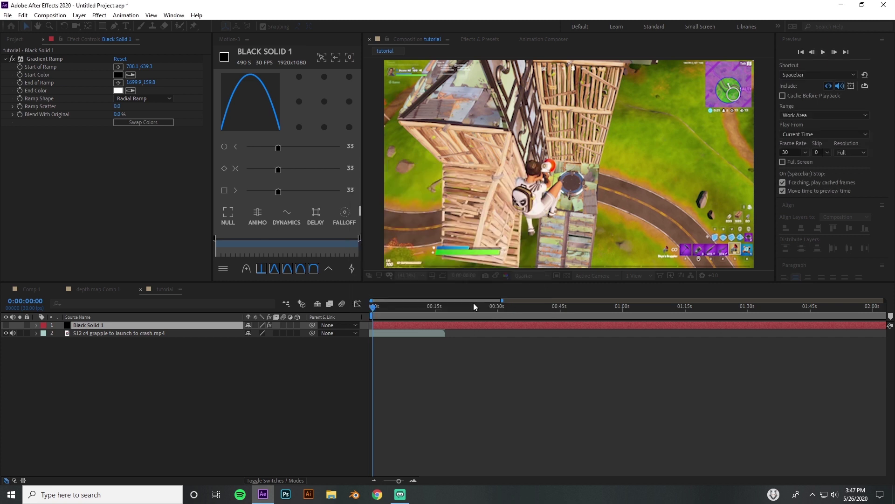
Step: Inspect the depth map precomp, then return to tutorial and select the gameplay layer
{"action": "double_click", "coordinate": [398, 326]}
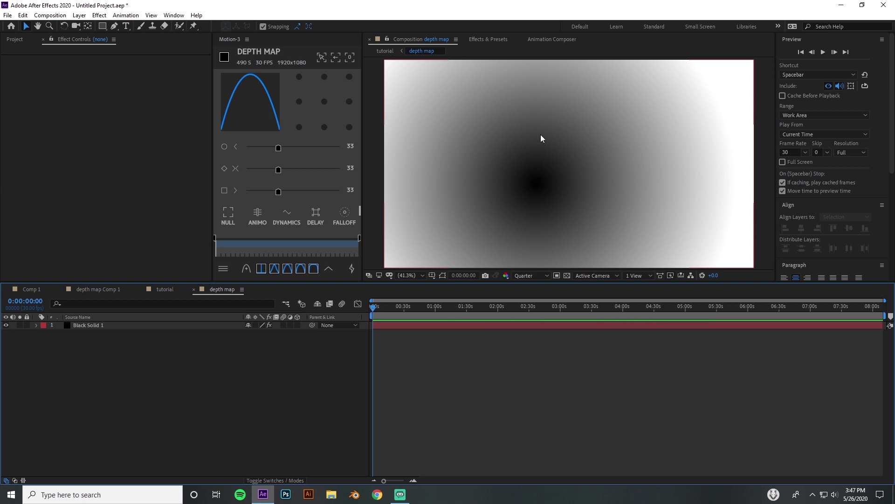
{"action": "left_click", "coordinate": [412, 326]}
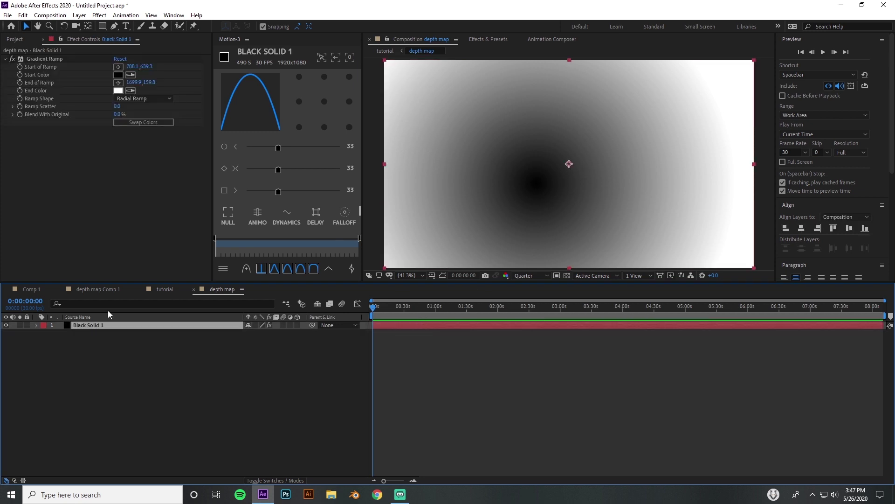
{"action": "left_click", "coordinate": [164, 289]}
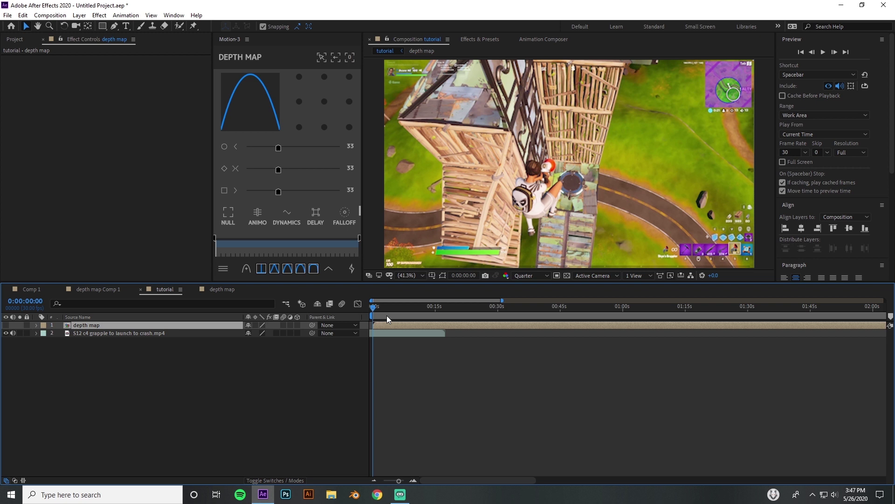
{"action": "left_click", "coordinate": [386, 332]}
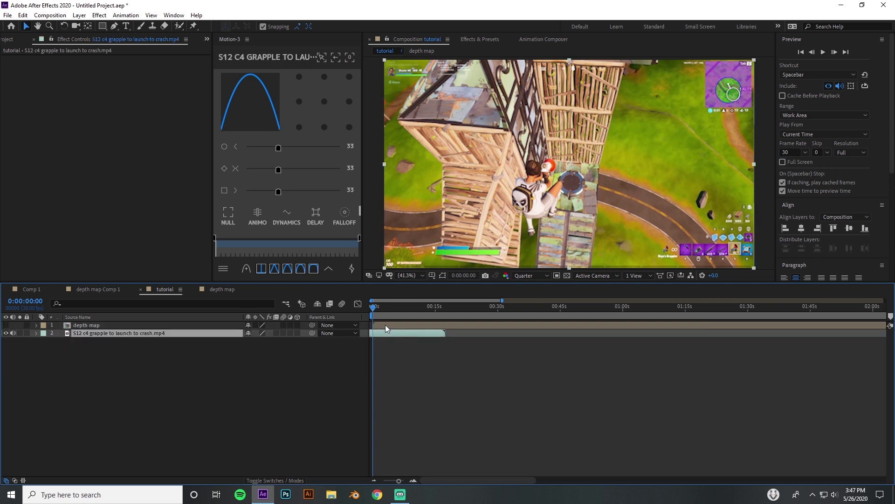
Step: Add an adjustment layer above the footage and apply Camera Lens Blur to it
{"action": "key", "text": "ctrl+alt+y"}
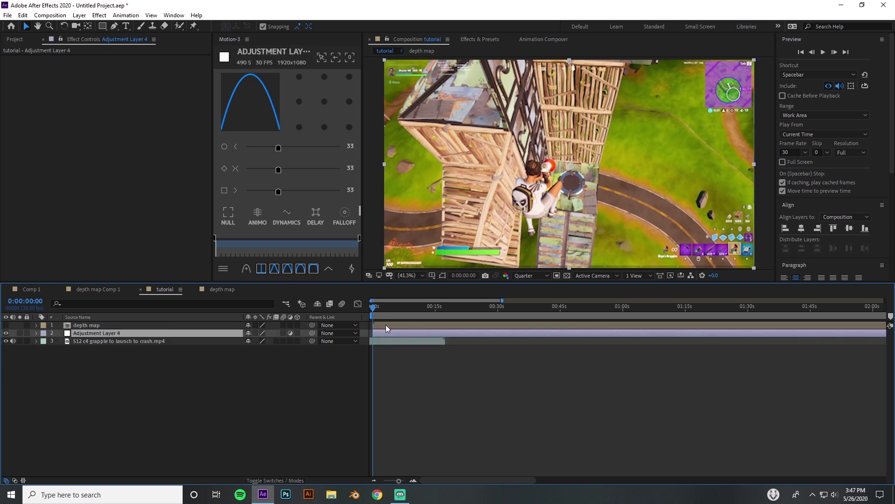
{"action": "key", "text": "ctrl+space"}
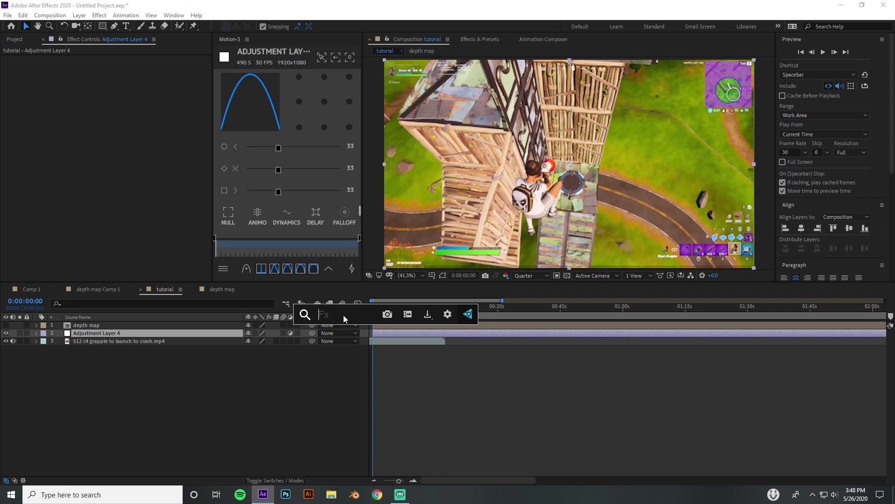
{"action": "type", "text": "ceme"}
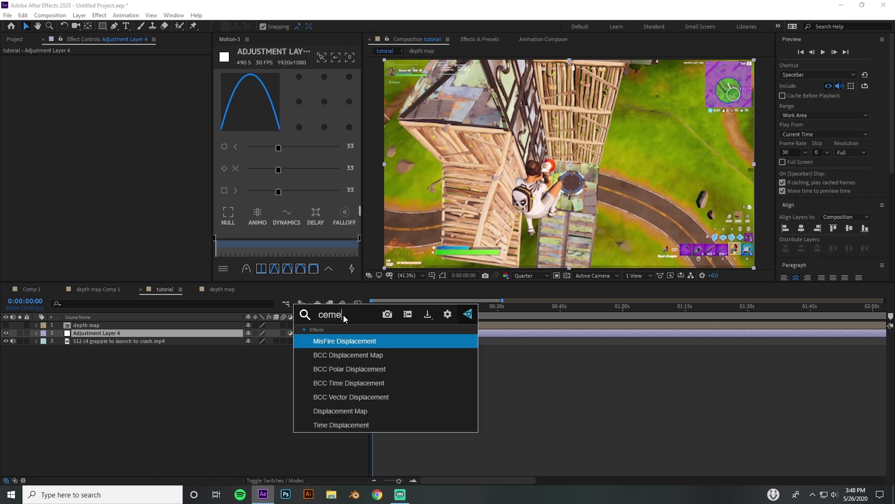
{"action": "key", "text": "BackSpace"}
{"action": "key", "text": "BackSpace"}
{"action": "type", "text": "aer,m"}
{"action": "key", "text": "BackSpace"}
{"action": "key", "text": "BackSpace"}
{"action": "key", "text": "BackSpace"}
{"action": "key", "text": "BackSpace"}
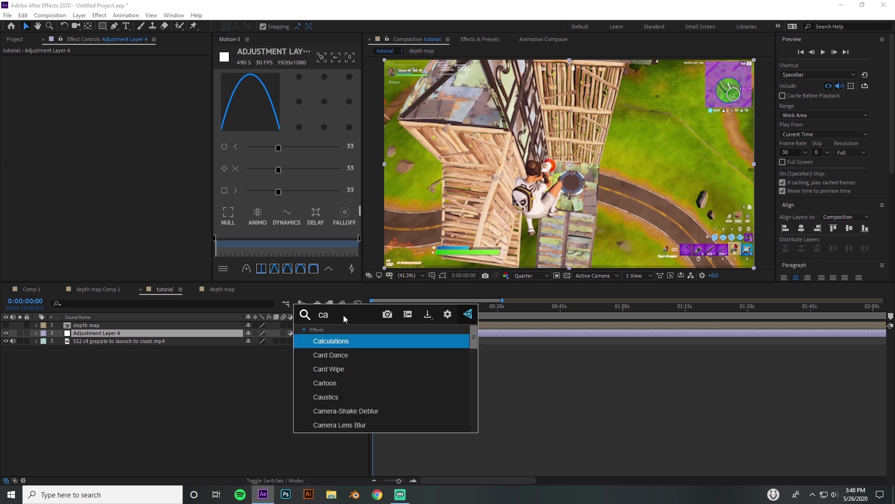
{"action": "type", "text": "mera l"}
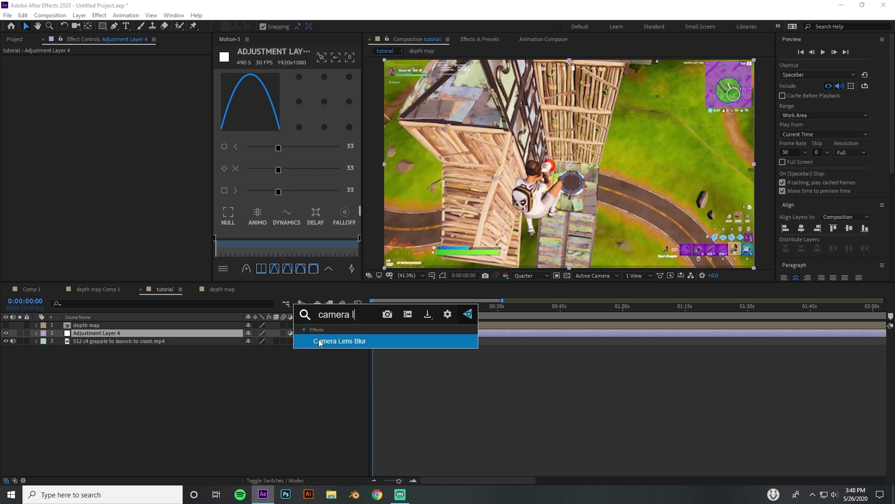
{"action": "left_click", "coordinate": [320, 341]}
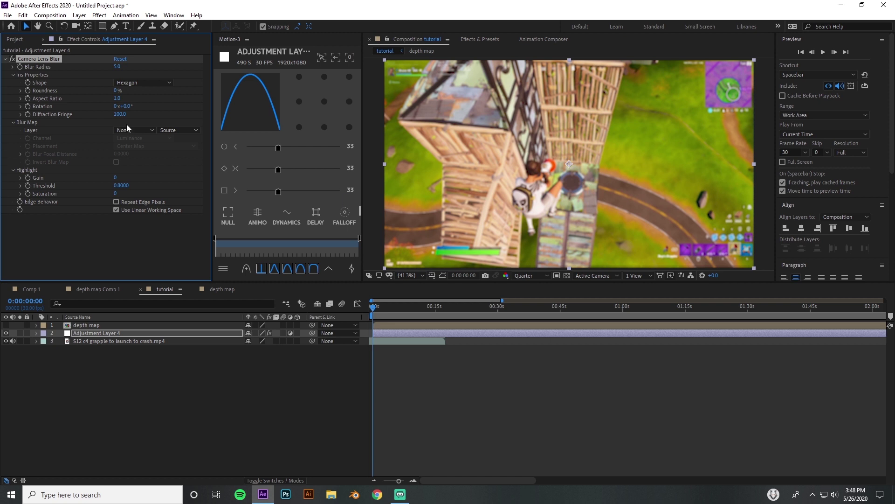
Step: Set Camera Lens Blur's Blur Map Layer to '1. depth map' and Blur Radius to 20
{"action": "left_click_drag", "start_coordinate": [118, 65], "coordinate": [121, 65]}
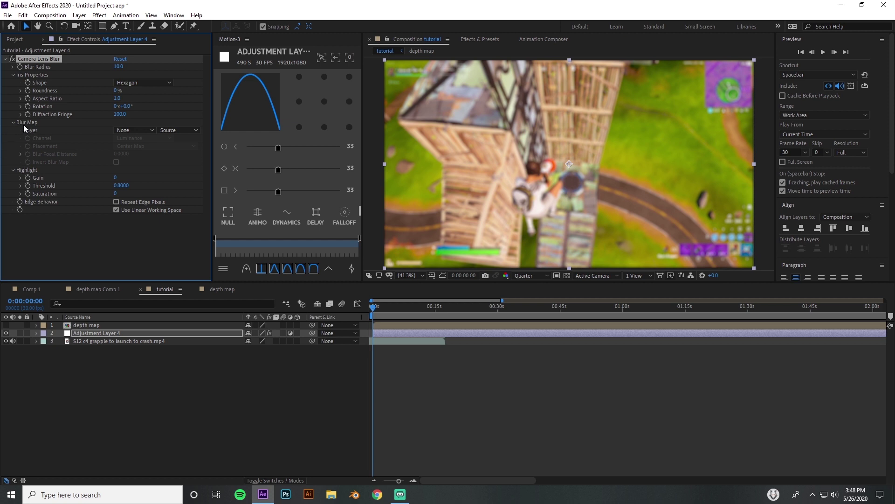
{"action": "left_click", "coordinate": [115, 130]}
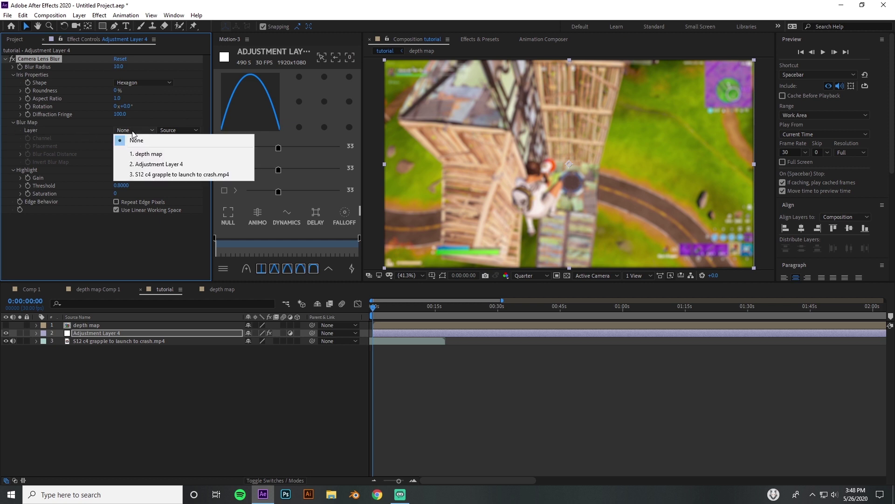
{"action": "left_click", "coordinate": [168, 154]}
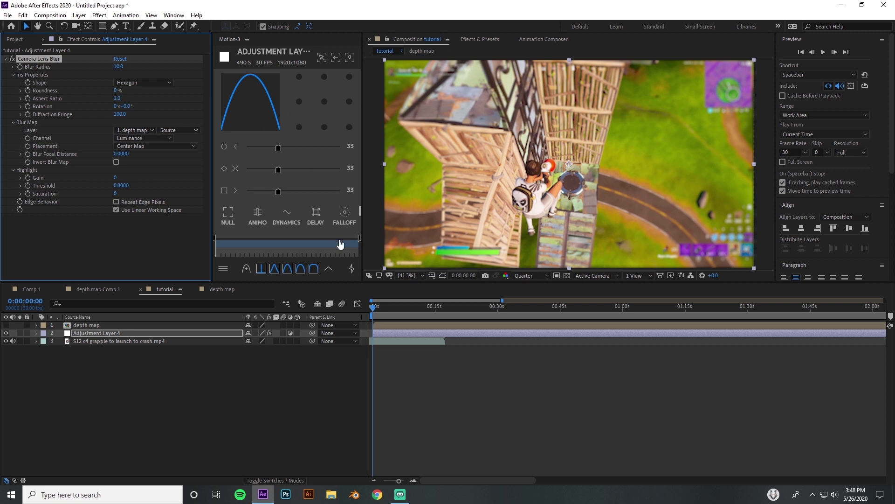
{"action": "left_click_drag", "start_coordinate": [117, 67], "coordinate": [127, 67]}
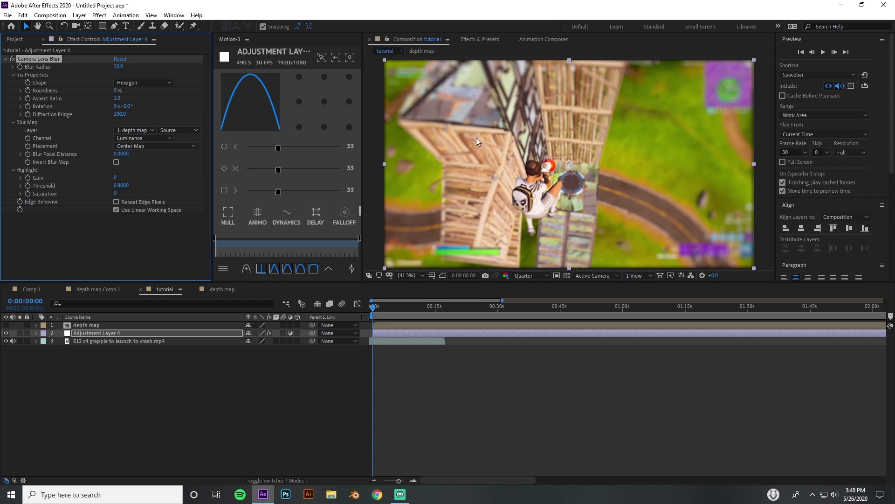
Step: In the depth map comp, pull the ramp's end point closer to the centre
{"action": "double_click", "coordinate": [380, 325]}
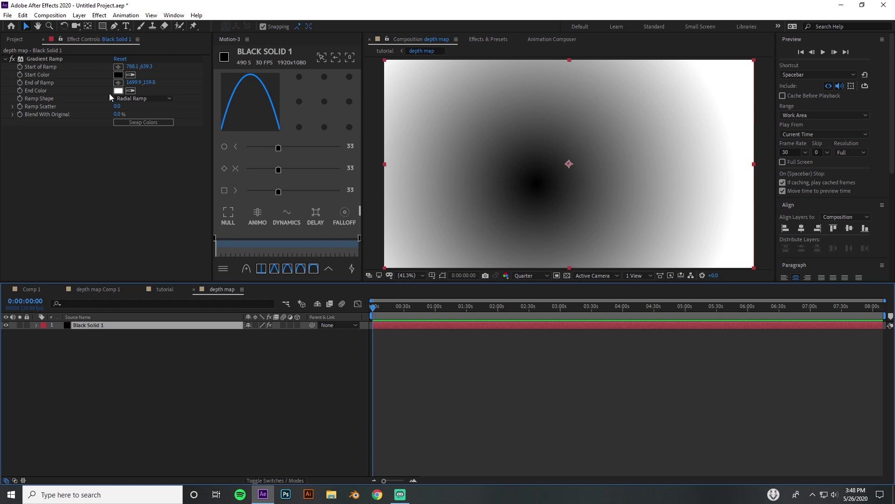
{"action": "left_click", "coordinate": [119, 82]}
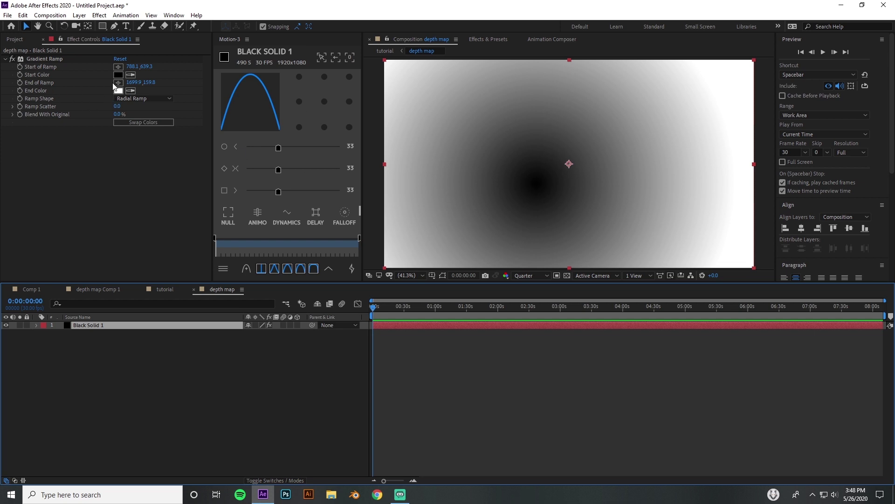
{"action": "left_click", "coordinate": [705, 92]}
{"action": "left_click_drag", "start_coordinate": [705, 92], "coordinate": [632, 143]}
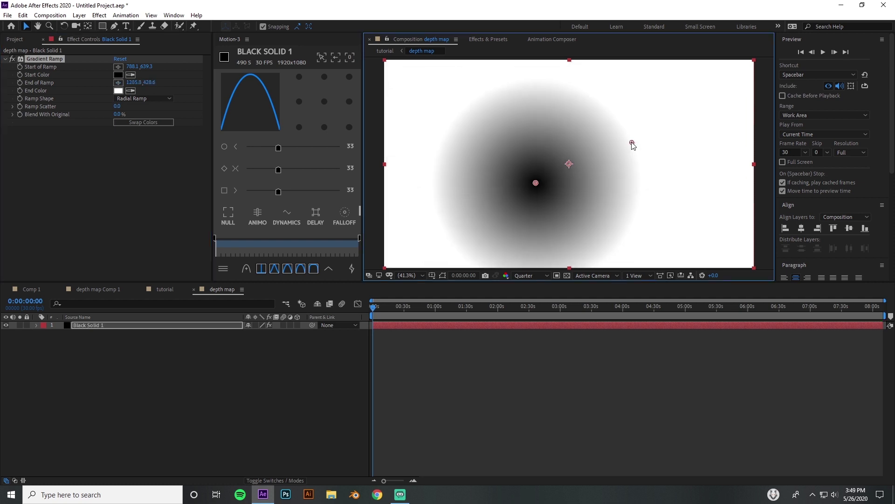
Step: Compare the blur in tutorial, then widen the ramp end outward to 1925,87
{"action": "left_click", "coordinate": [154, 289]}
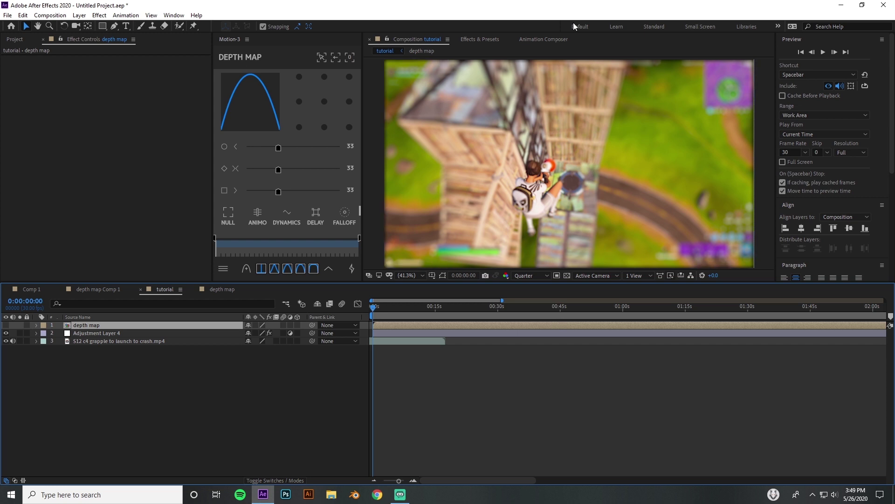
{"action": "left_click", "coordinate": [214, 289]}
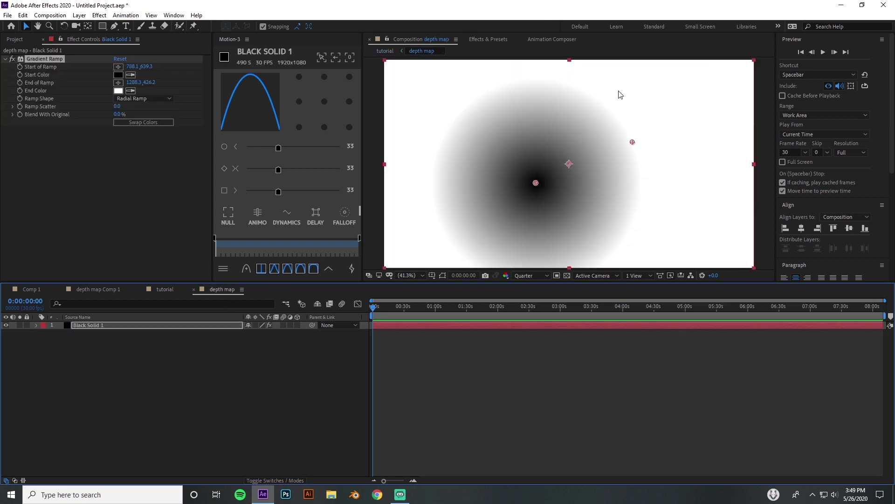
{"action": "left_click_drag", "start_coordinate": [632, 142], "coordinate": [719, 92]}
{"action": "left_click", "coordinate": [164, 291]}
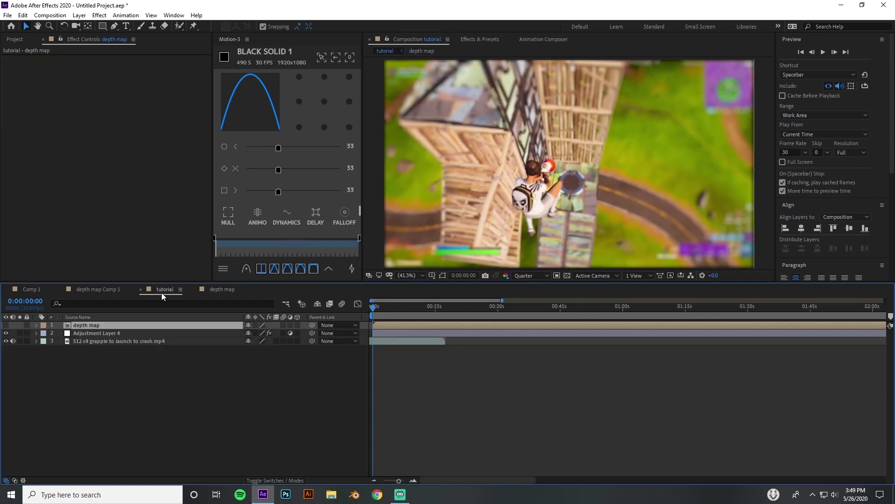
Step: Compare the lens blur on and off, then add a starting Blur Radius keyframe
{"action": "left_click", "coordinate": [401, 332]}
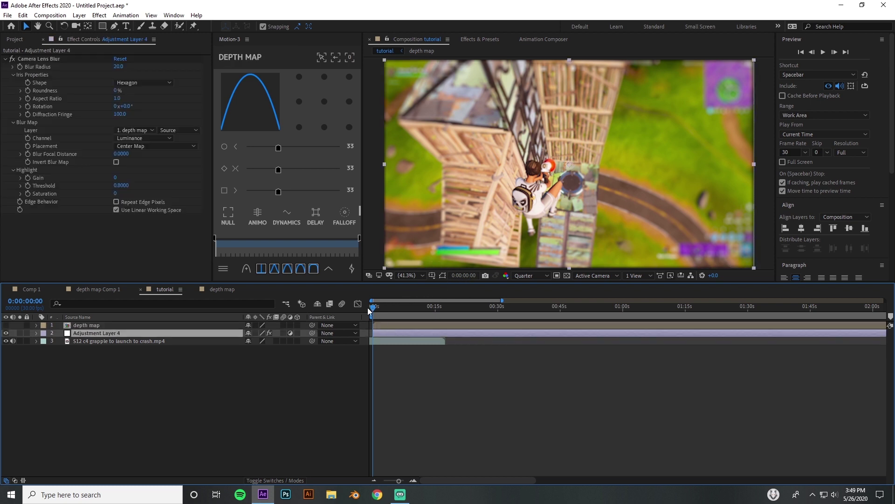
{"action": "left_click", "coordinate": [12, 59]}
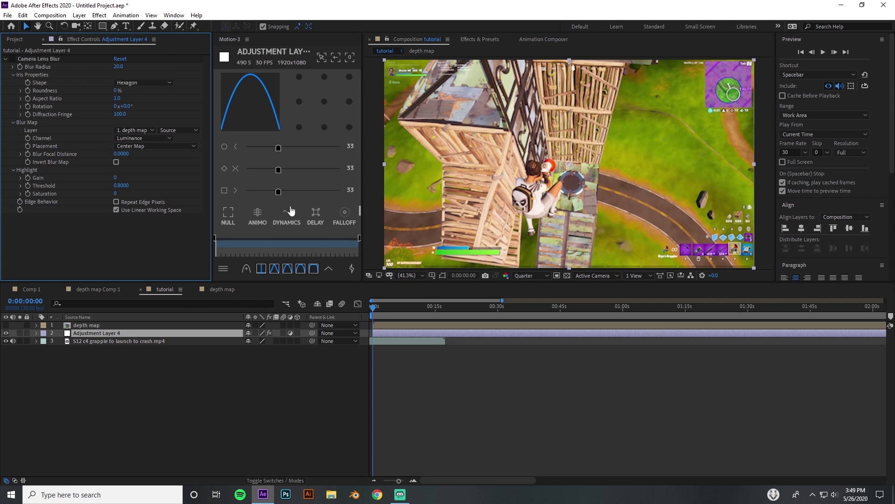
{"action": "left_click", "coordinate": [21, 67]}
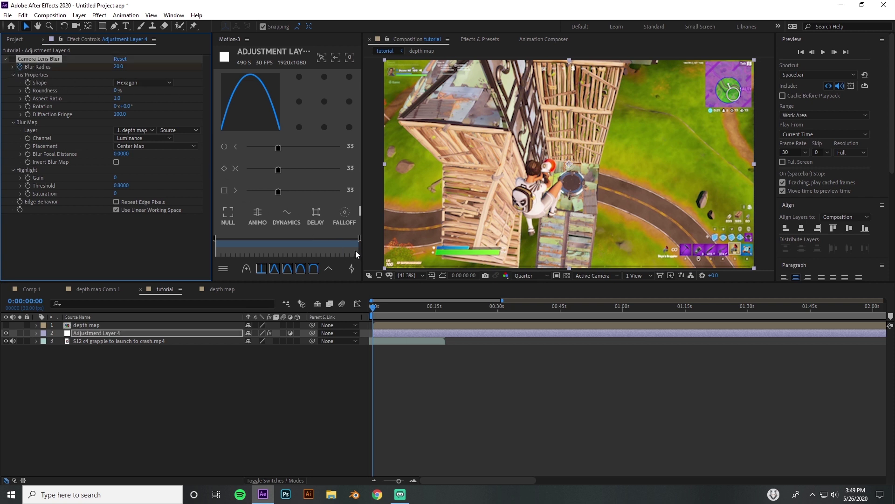
{"action": "key", "text": "u"}
Step: Keyframe Blur Radius to 0 at about 0:00:01:27 and review the result
{"action": "mouse_move", "coordinate": [373, 307]}
{"action": "left_mouse_down"}
{"action": "mouse_move", "coordinate": [408, 308]}
{"action": "mouse_move", "coordinate": [381, 311]}
{"action": "left_mouse_up"}
{"action": "left_click_drag", "start_coordinate": [118, 66], "coordinate": [46, 77]}
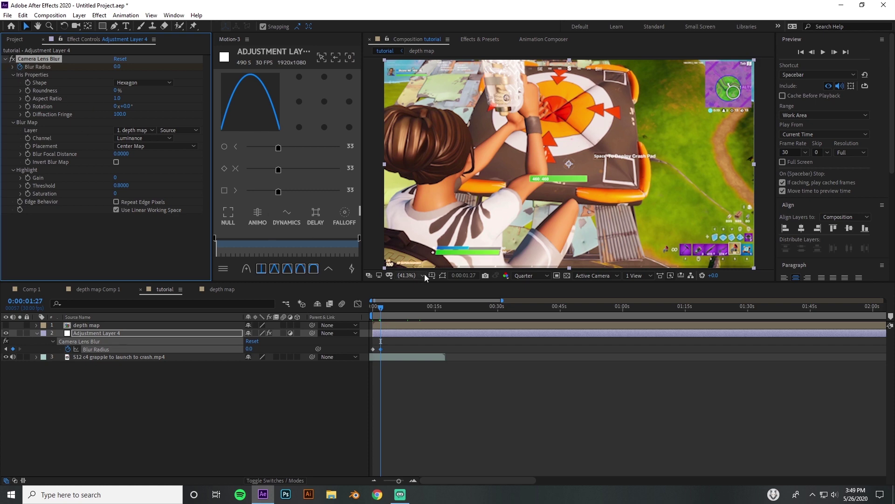
{"action": "left_click", "coordinate": [375, 309]}
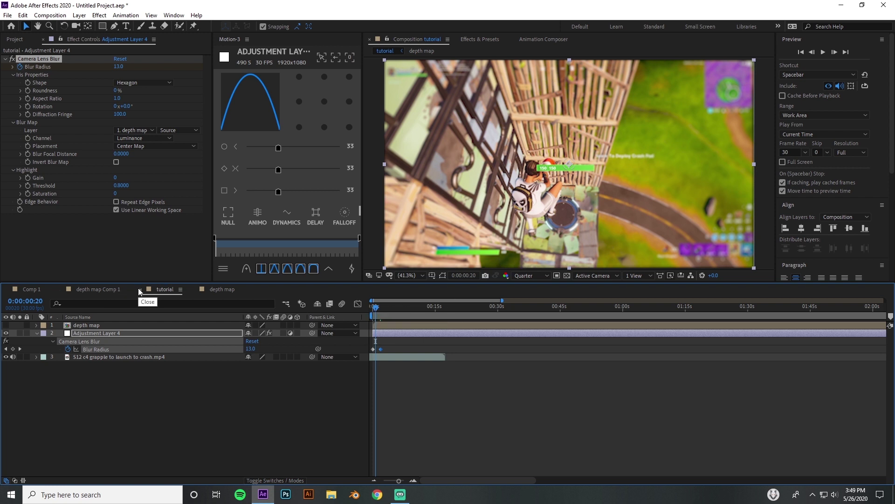
{"action": "left_click", "coordinate": [220, 289]}
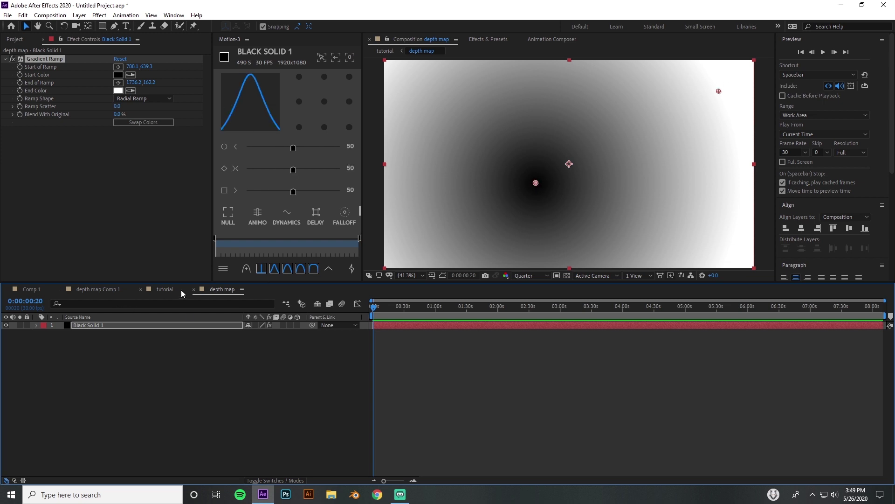
{"action": "left_click", "coordinate": [165, 289]}
{"action": "left_click", "coordinate": [474, 306]}
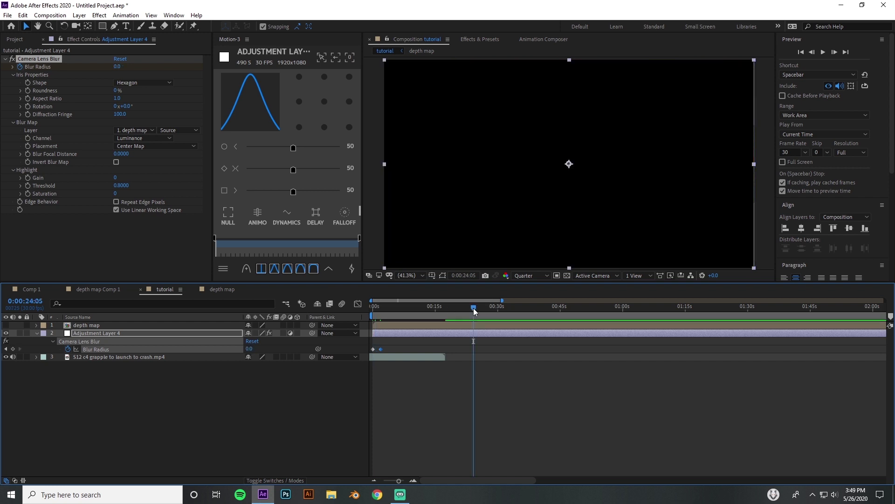